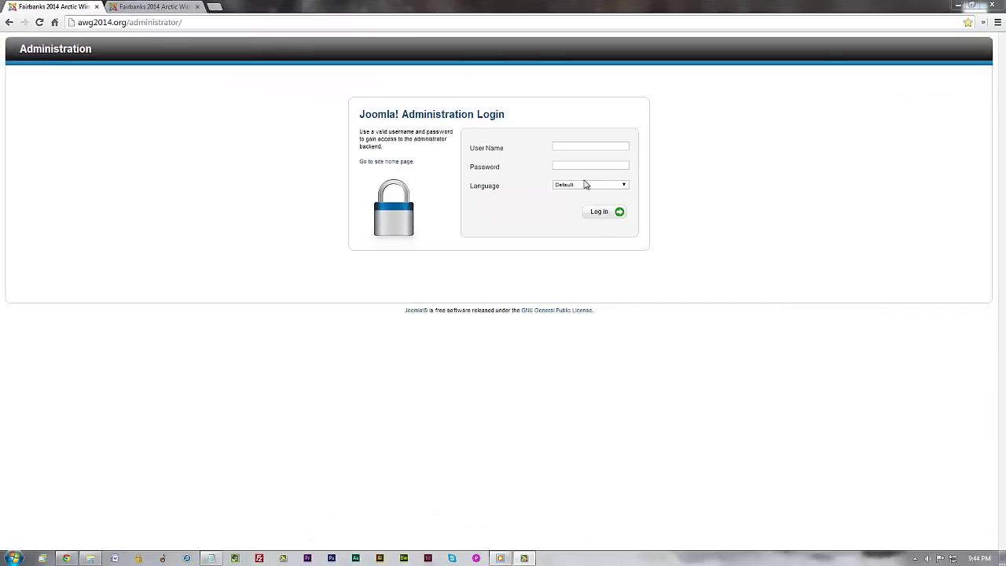
Log in to the Joomla administration with the saved administrator user name and the account password.
click(588, 146)
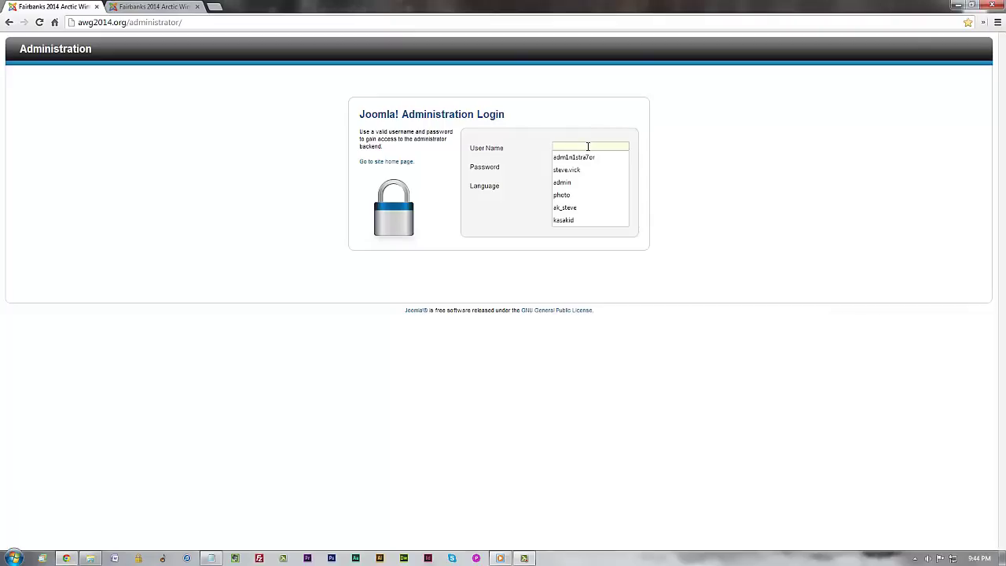
text(a)
key(Down)
key(Return)
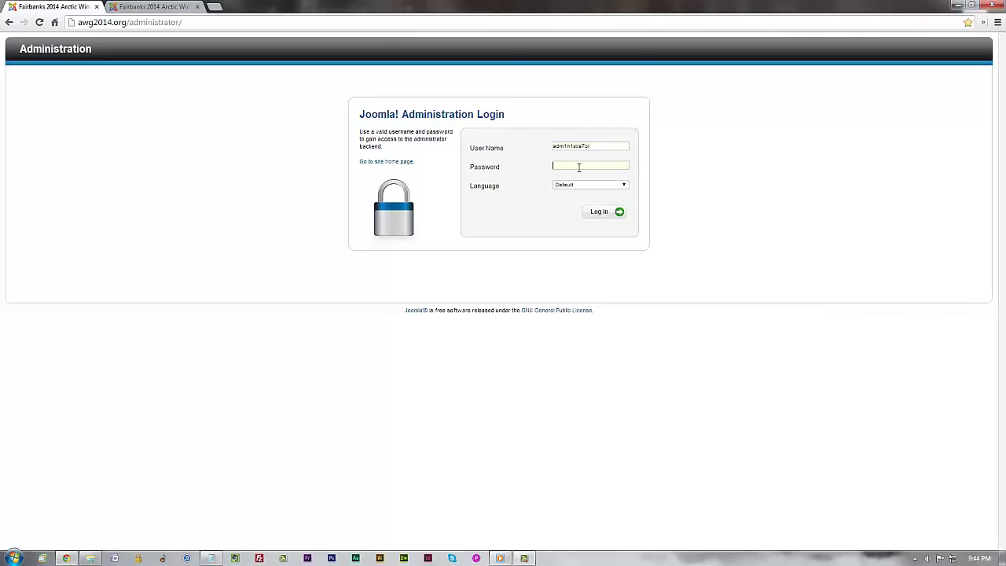
key(ctrl+v)
click(601, 214)
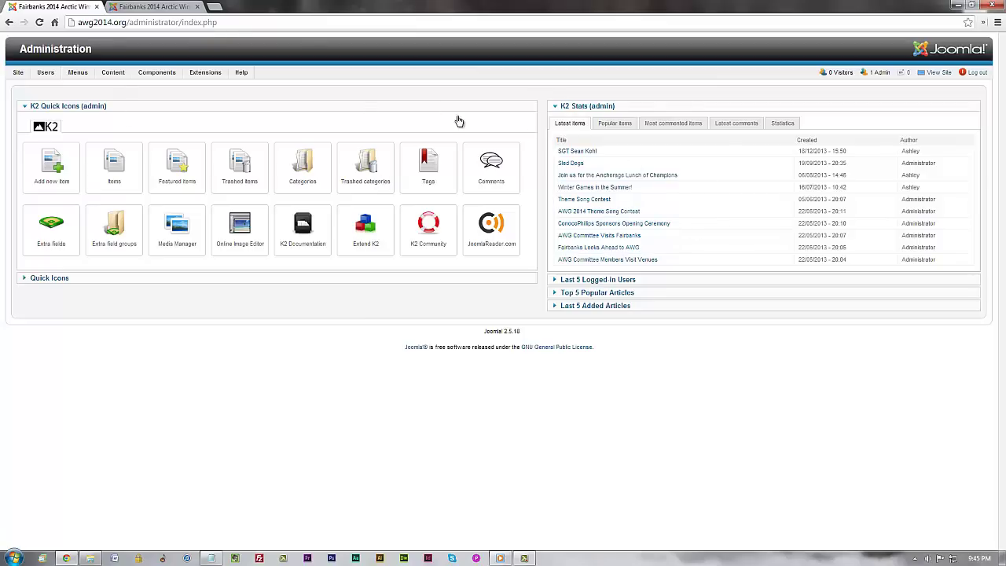
Open the control panel of the Phoca Gallery component.
mouse_move(103, 76)
mouse_move(201, 76)
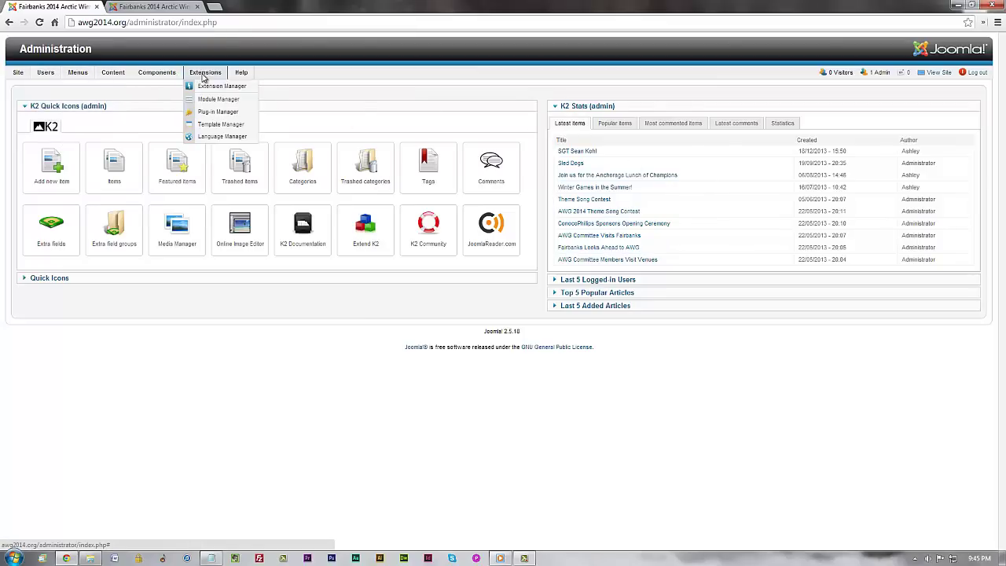
mouse_move(151, 77)
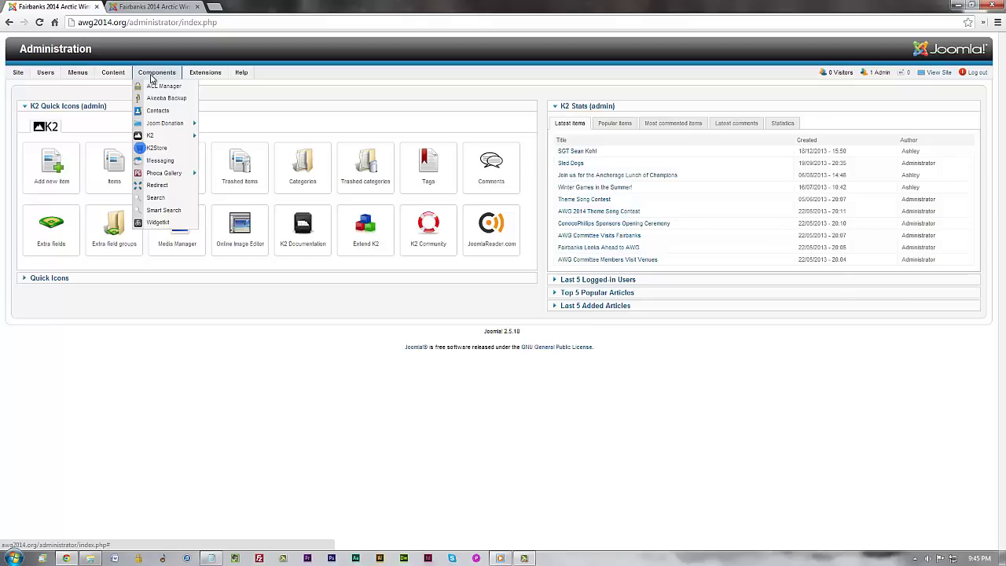
mouse_move(167, 176)
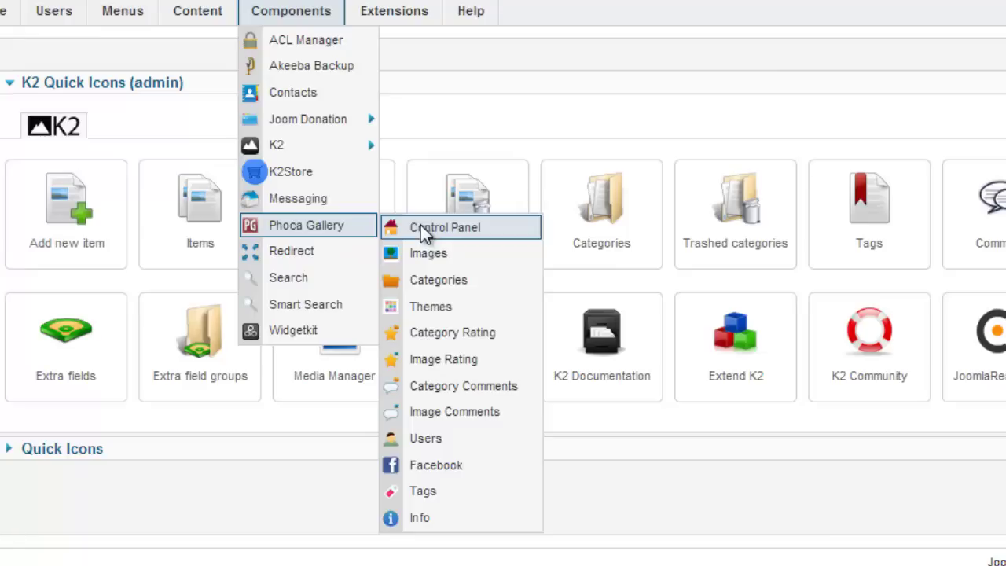
click(424, 227)
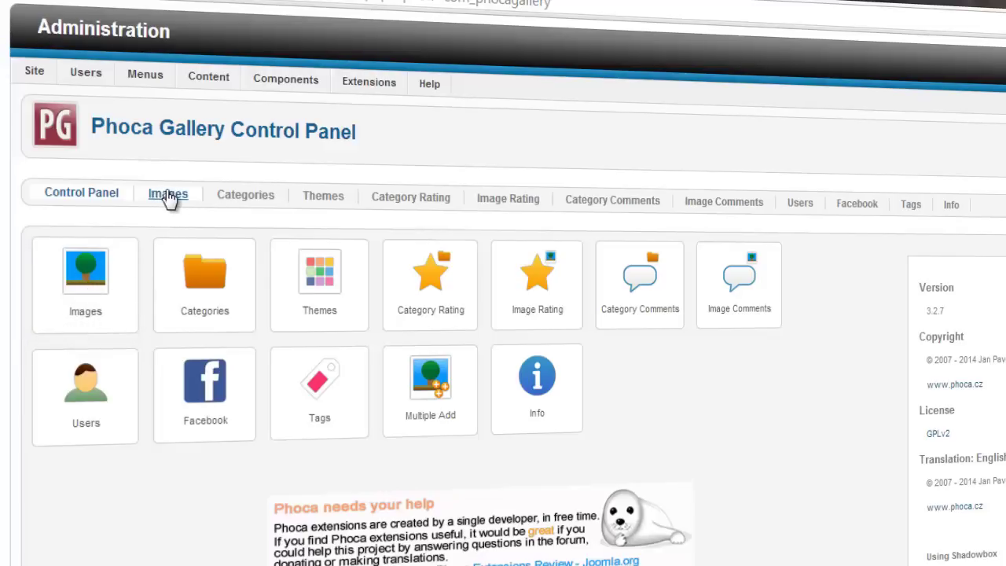
Open the gallery's image list and filter it to the category AWG 2014 - Dog Mushing - March 17.
click(90, 269)
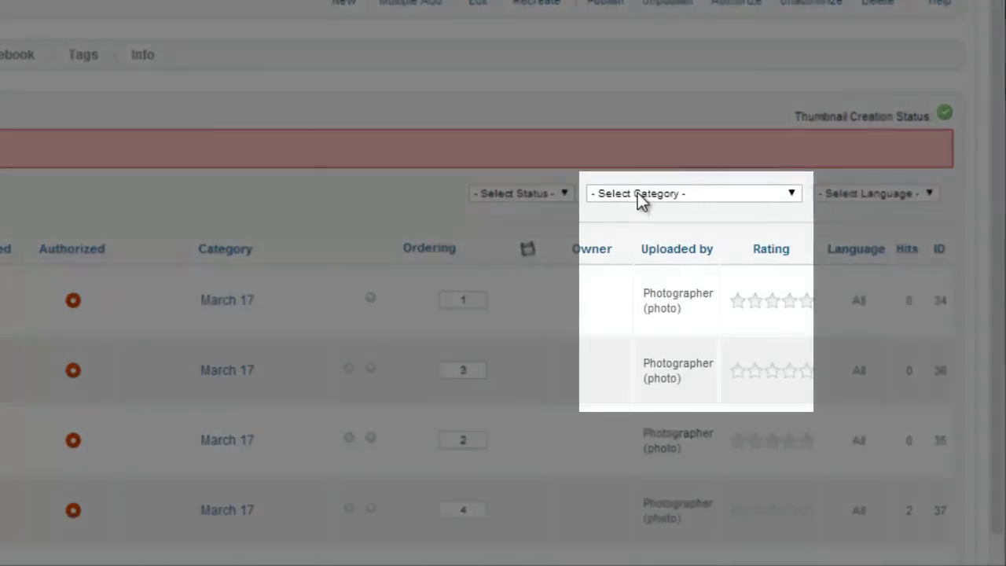
click(641, 196)
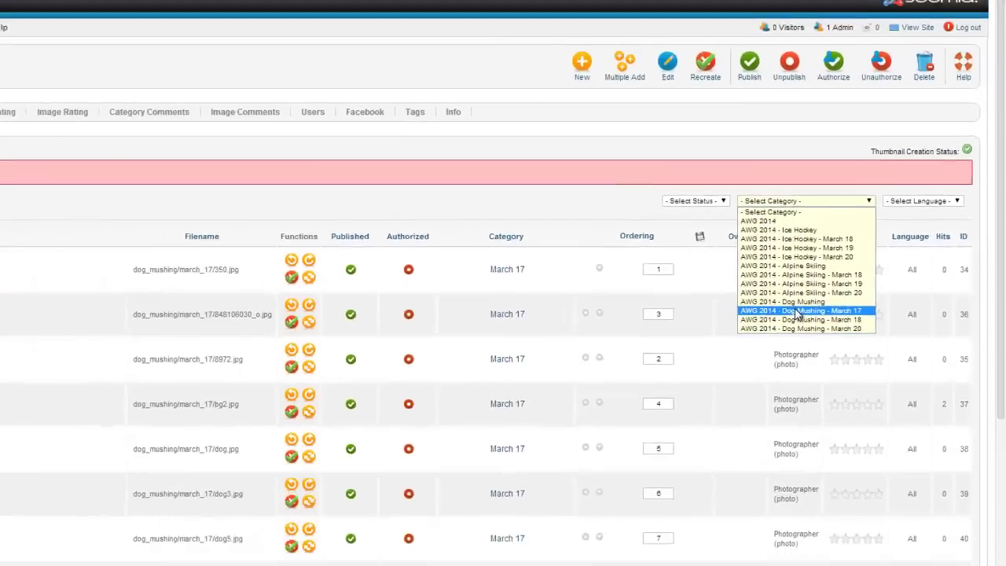
click(681, 367)
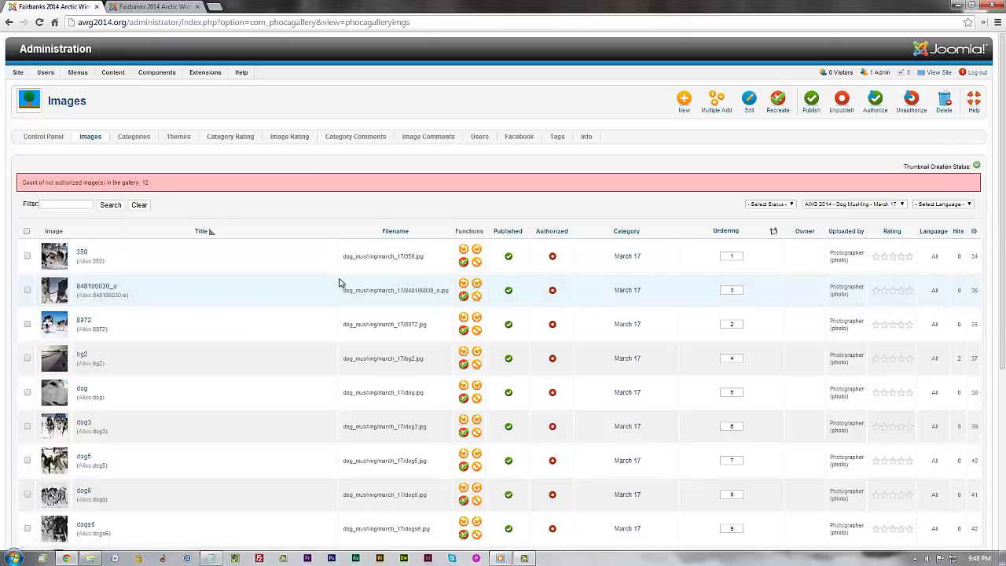
Preview the image 350 at full size, close the preview and authorize the image.
scroll(340, 283, down, 2)
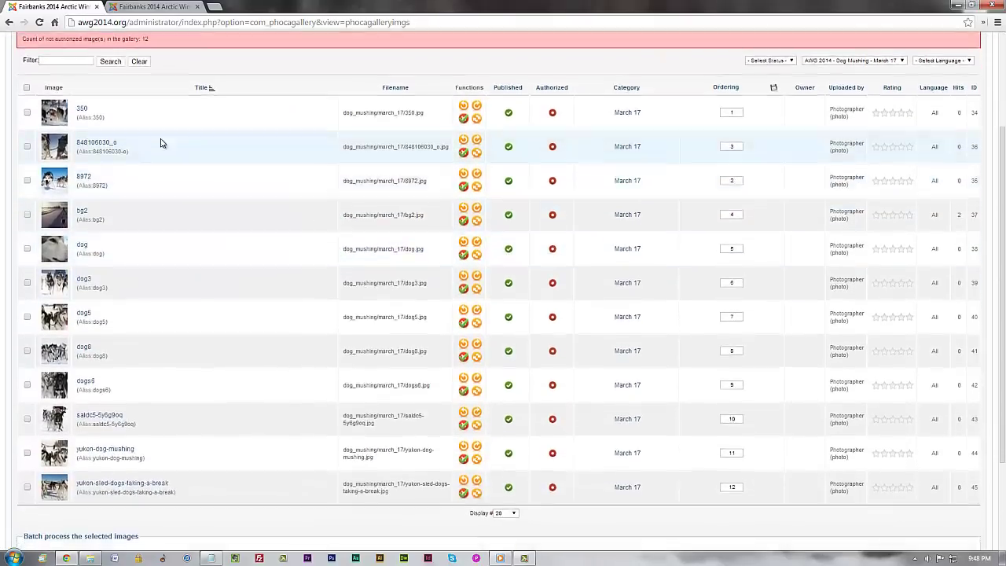
scroll(78, 111, down, 1)
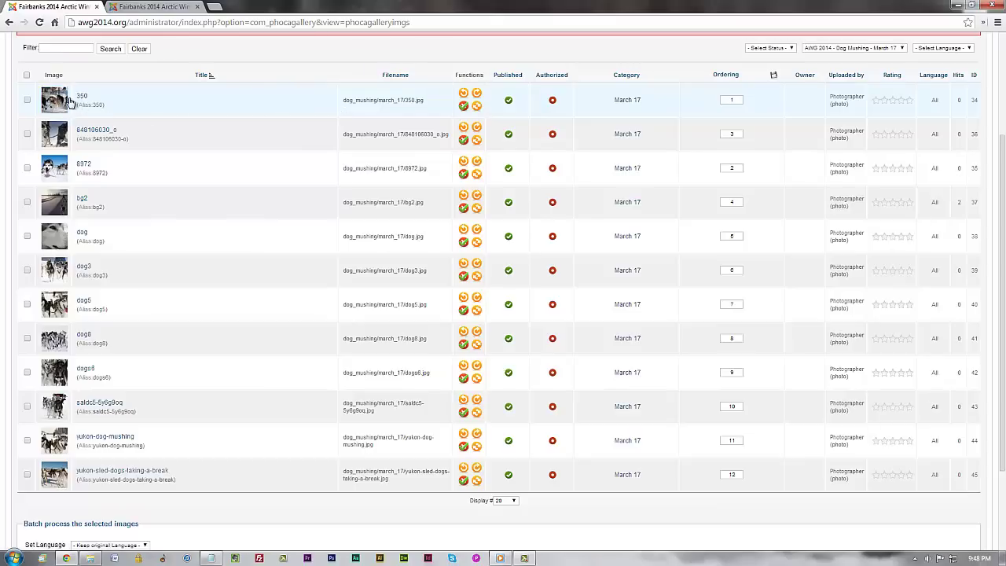
click(62, 101)
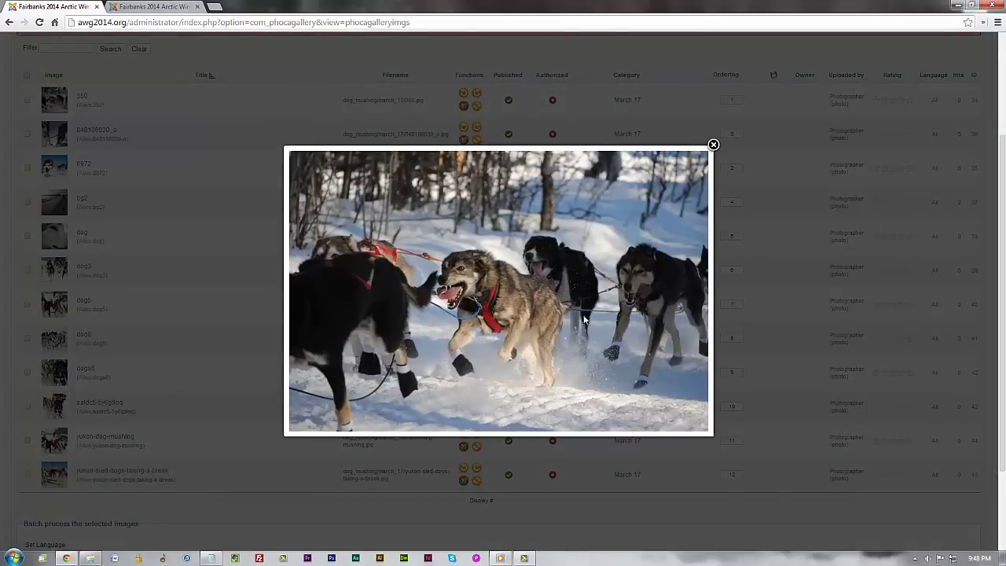
click(714, 144)
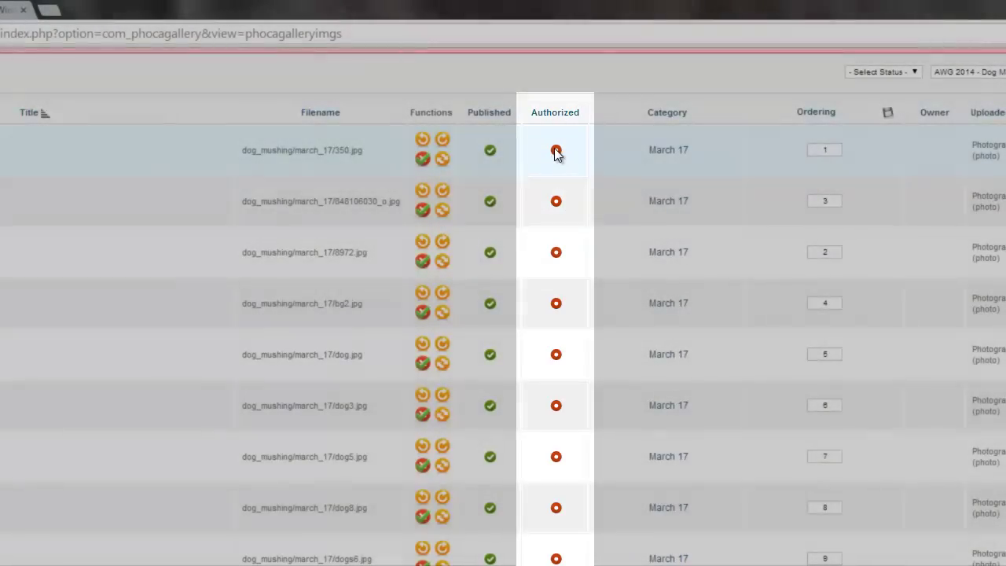
click(556, 151)
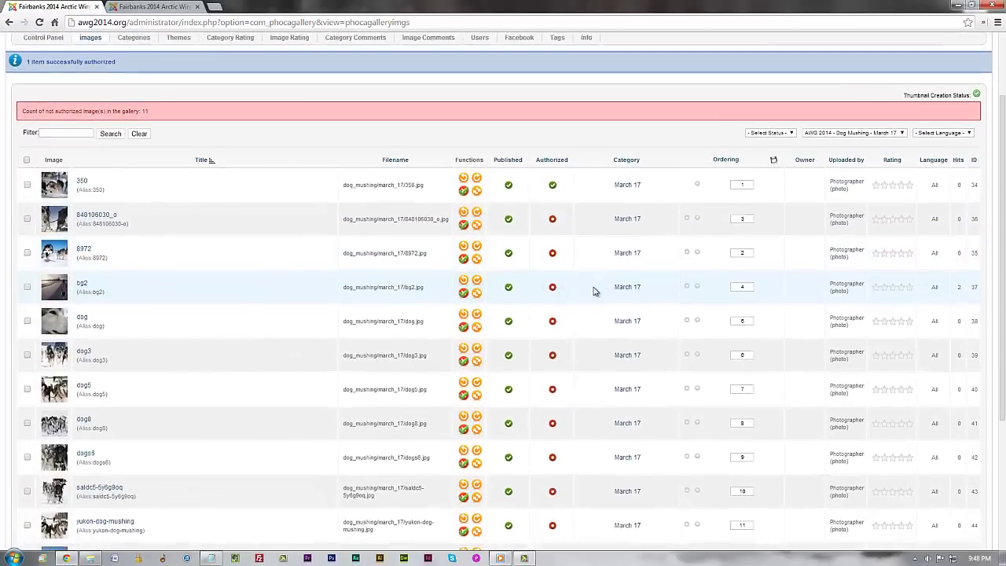
Preview the image 848106030_o at full size, close the preview and unpublish the image.
scroll(595, 292, down, 1)
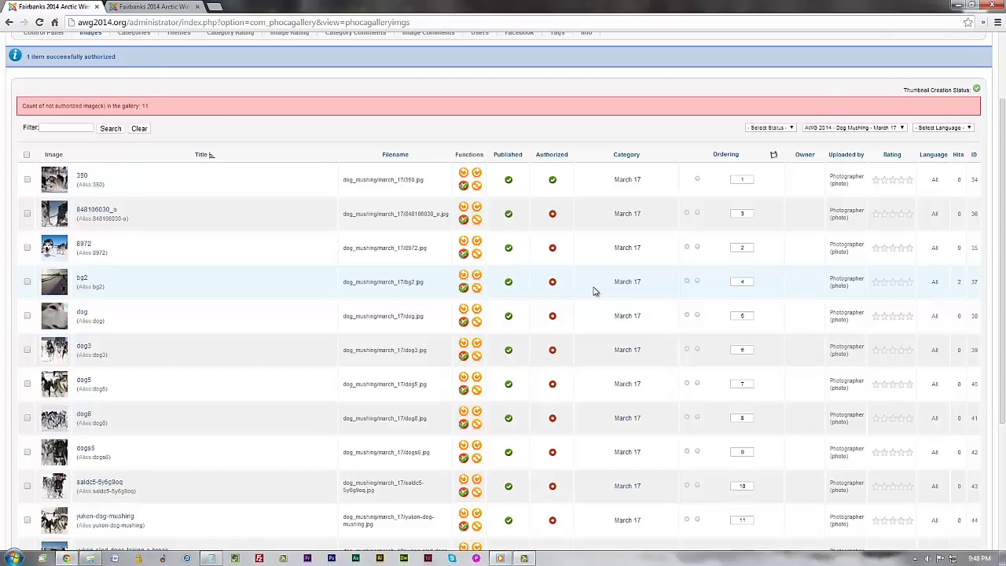
scroll(283, 398, down, 2)
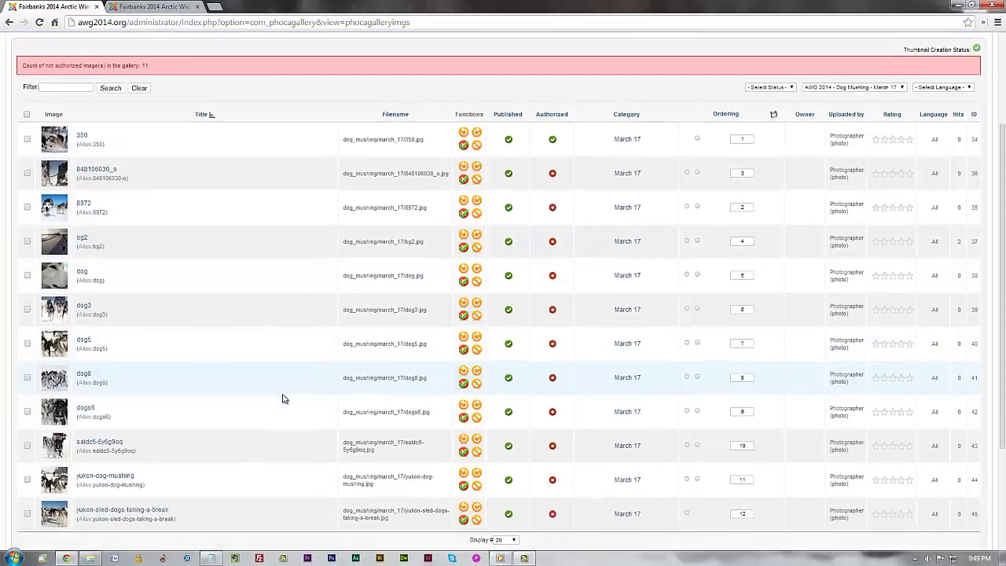
scroll(283, 399, up, 1)
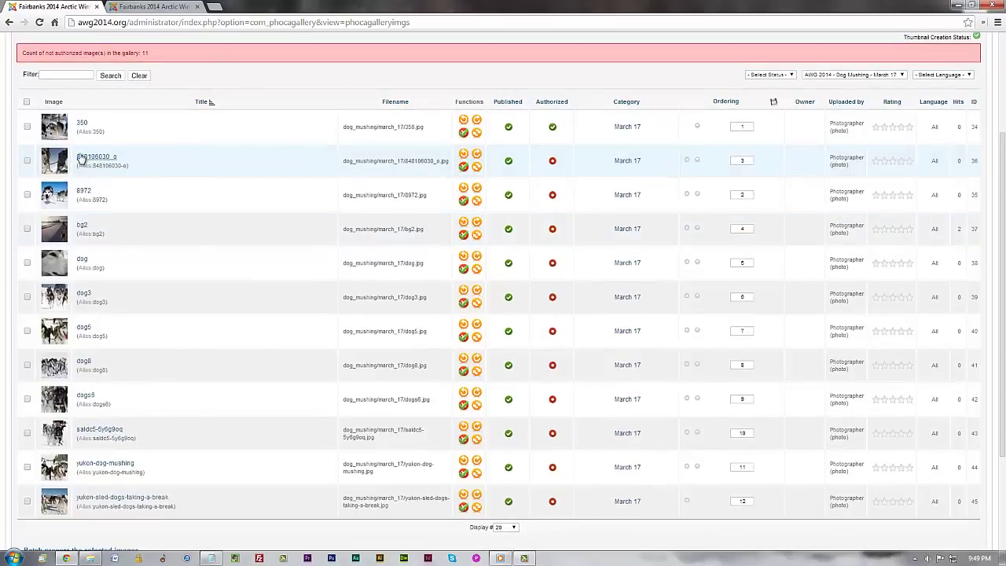
click(55, 166)
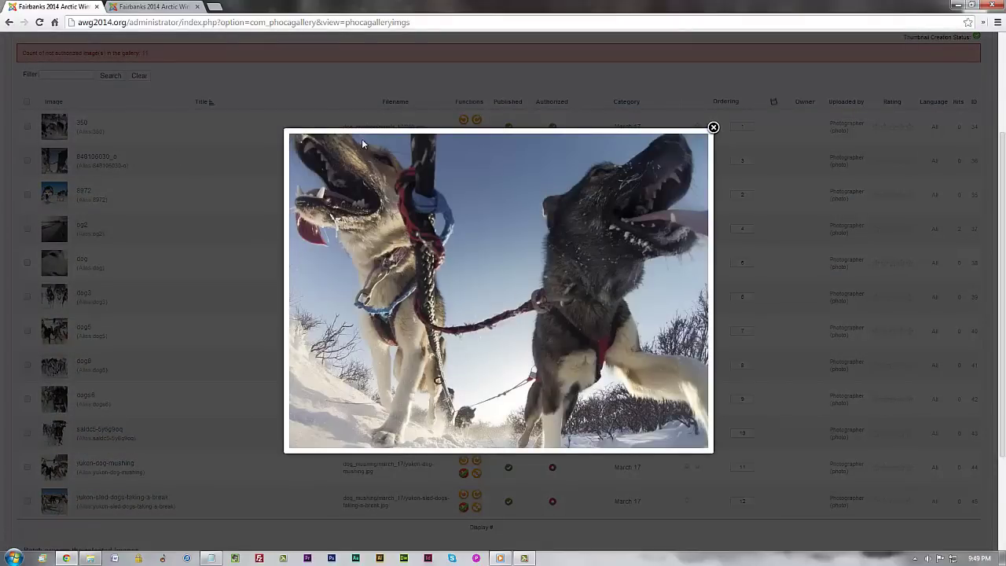
click(713, 127)
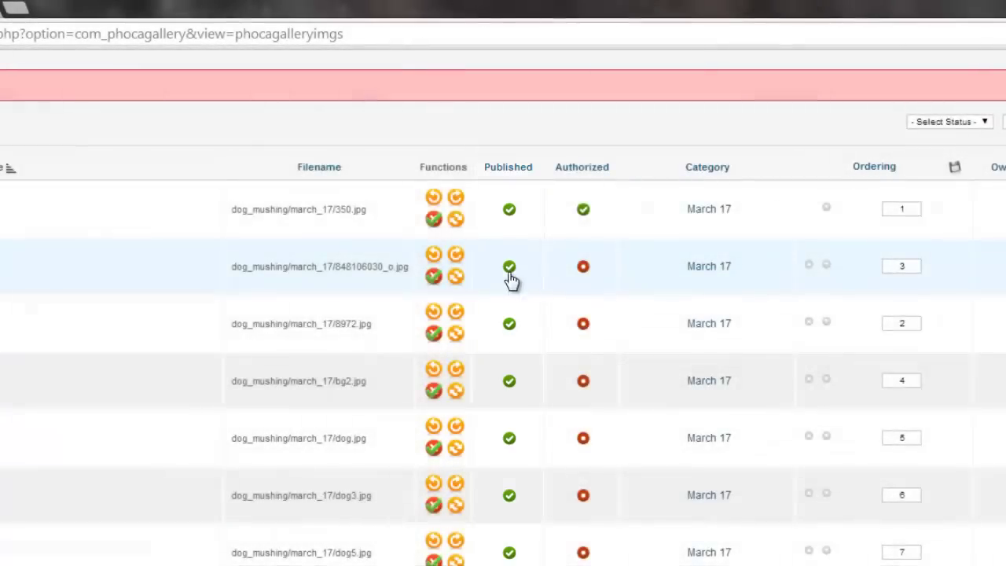
click(509, 272)
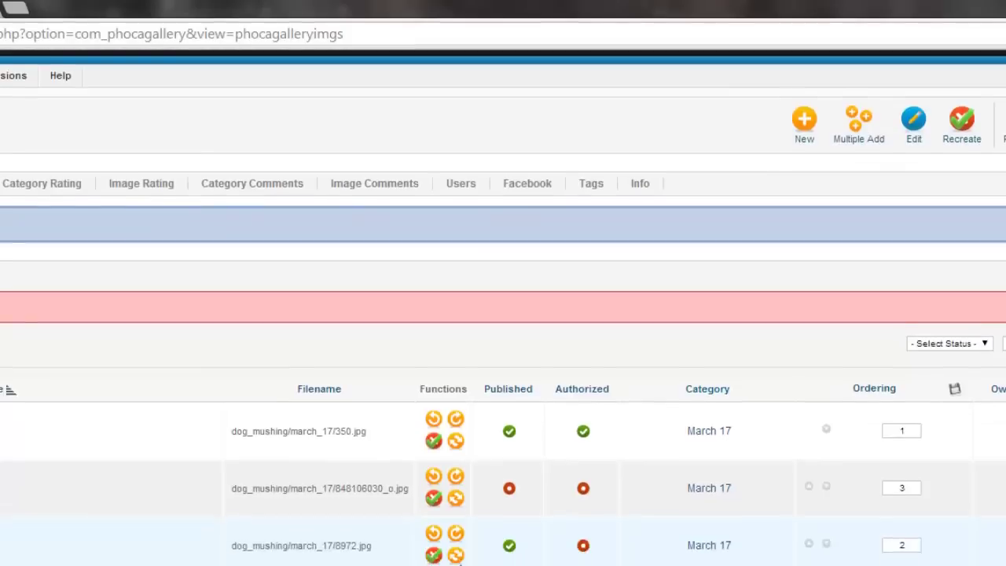
Authorize the images 8972, bg2, dog, dog3, dog5 and dog8 together as one batch.
scroll(460, 560, down, 1)
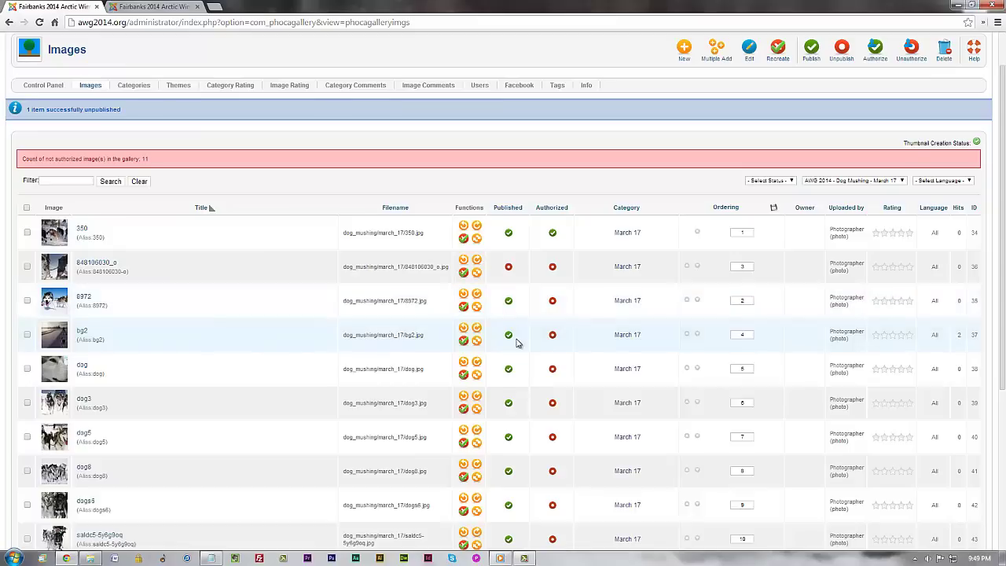
scroll(519, 338, down, 1)
scroll(517, 342, down, 2)
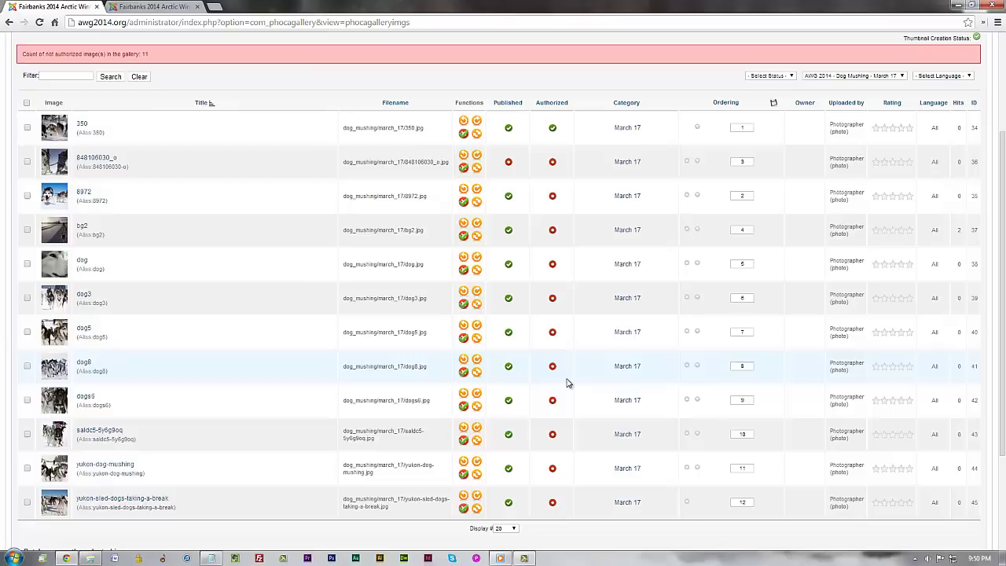
click(26, 196)
click(27, 230)
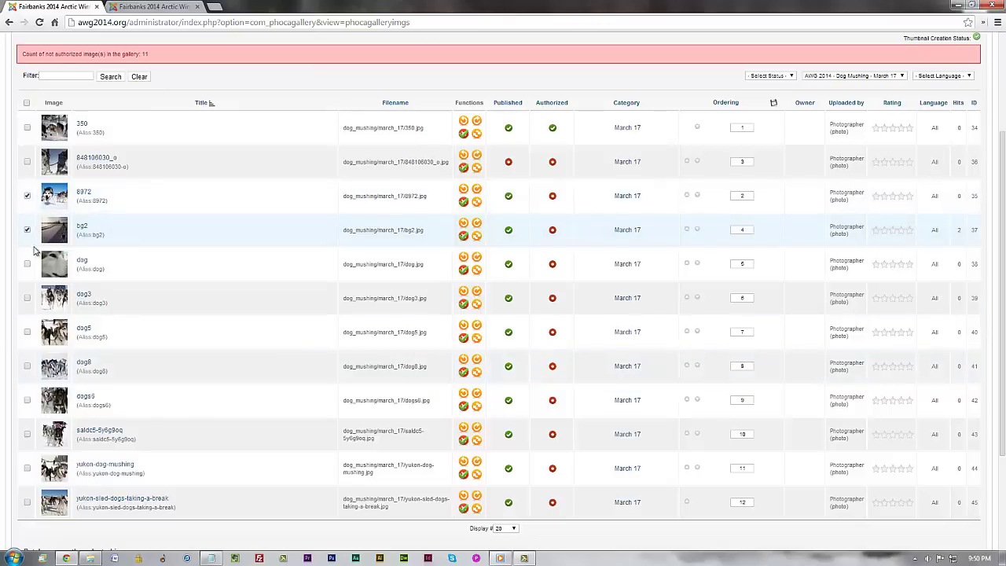
click(27, 264)
click(27, 298)
click(27, 332)
click(28, 367)
scroll(753, 361, up, 1)
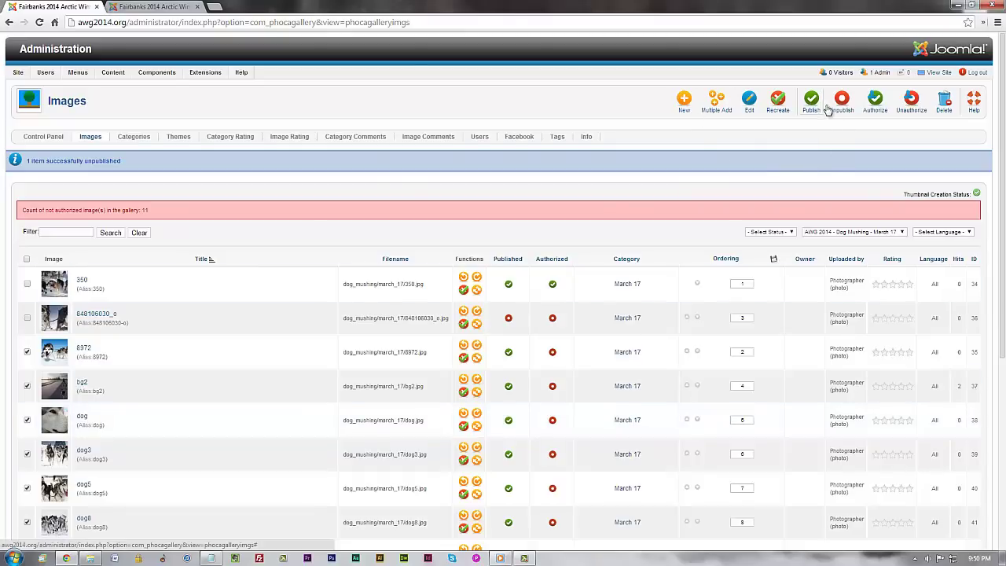
click(876, 108)
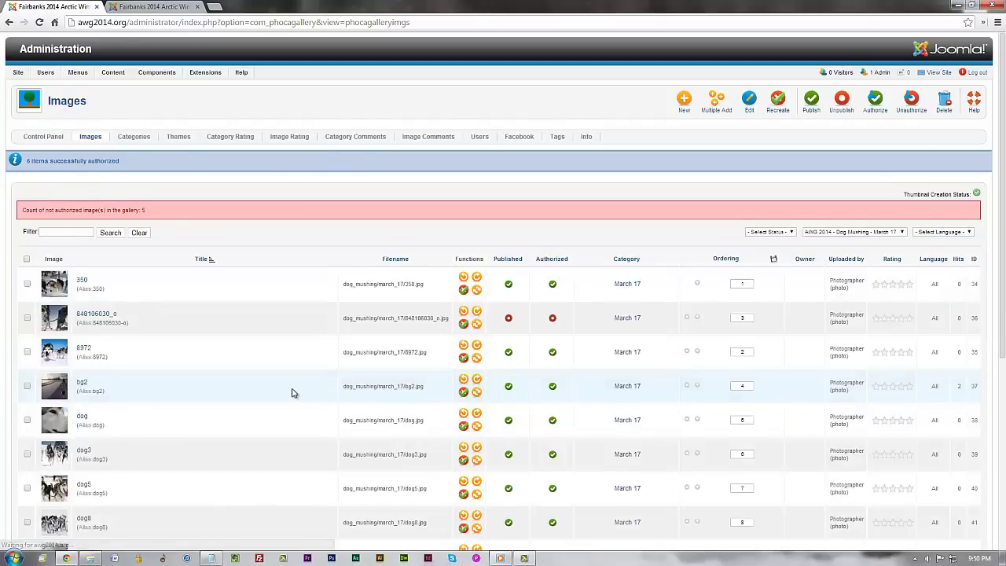
Authorize the remaining images dogs6, saldc5-5y6g9oq, yukon-dog-mushing and yukon-sled-dogs-taking-a-break together.
scroll(292, 393, down, 2)
scroll(498, 278, down, 1)
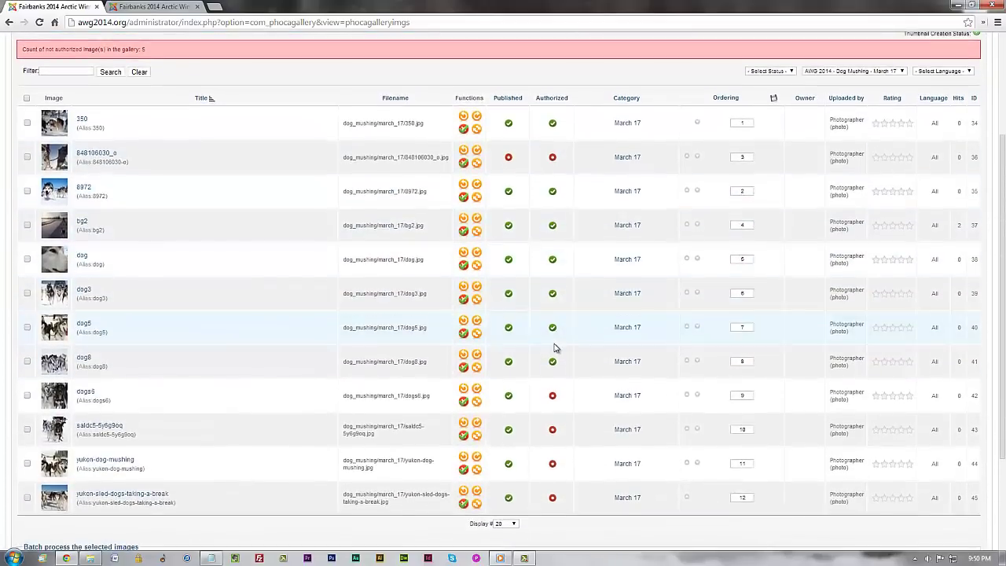
scroll(568, 371, down, 2)
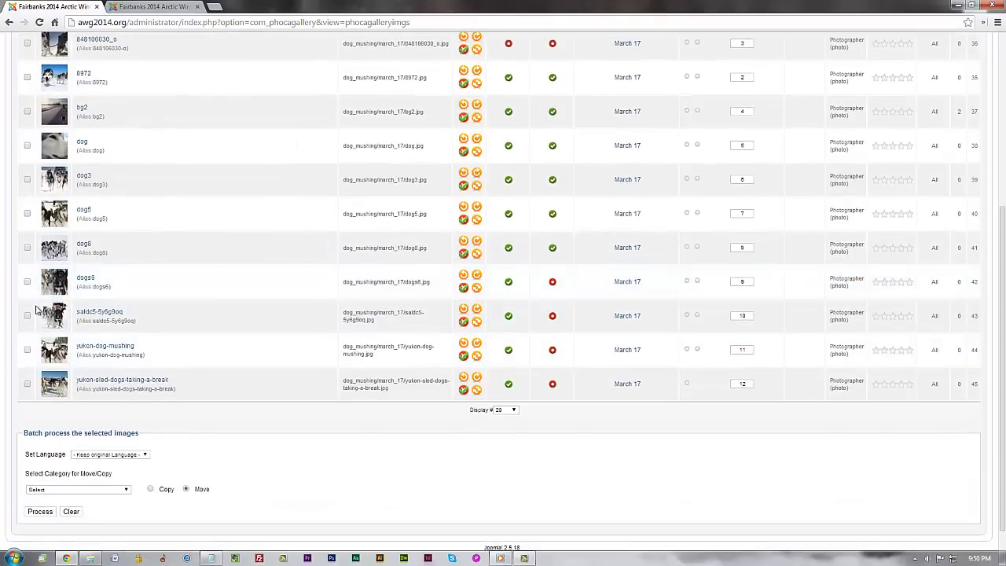
click(28, 283)
click(27, 317)
click(28, 354)
click(29, 384)
scroll(731, 386, up, 3)
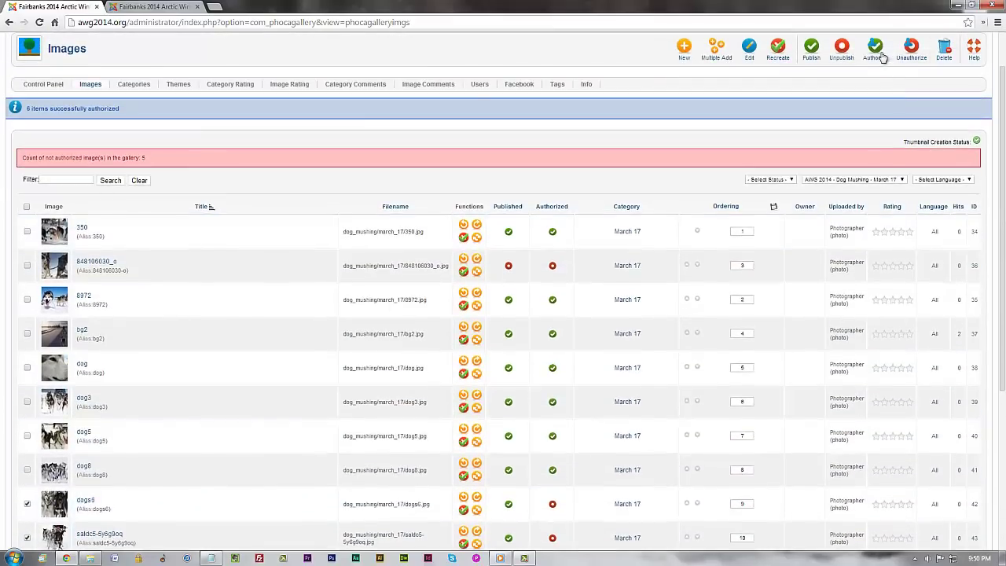
click(881, 51)
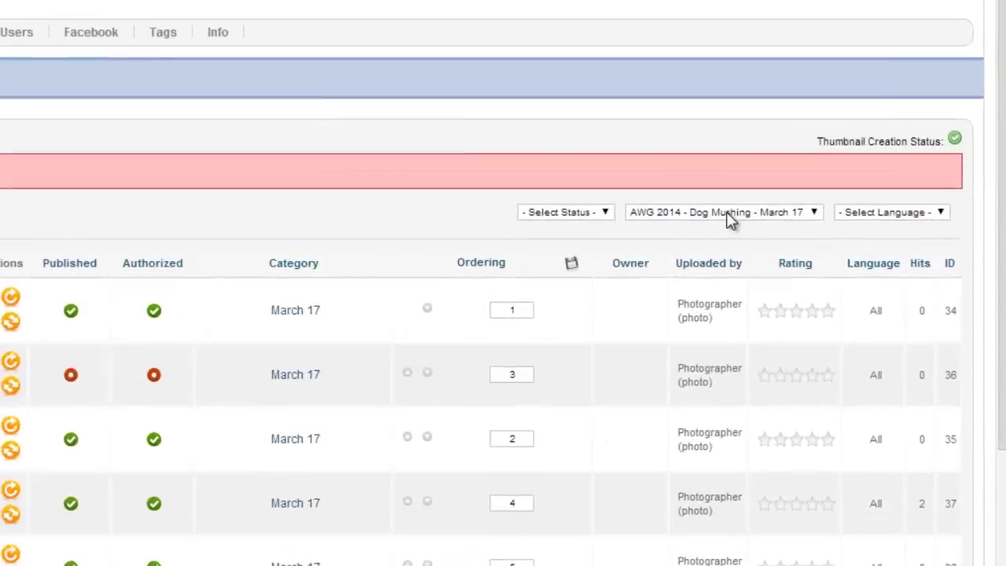
click(800, 224)
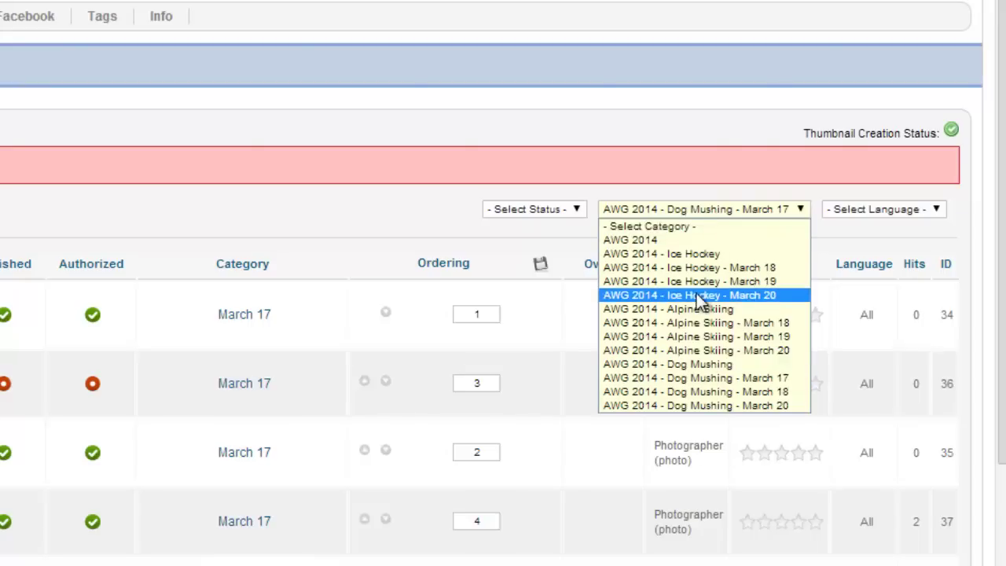
click(720, 378)
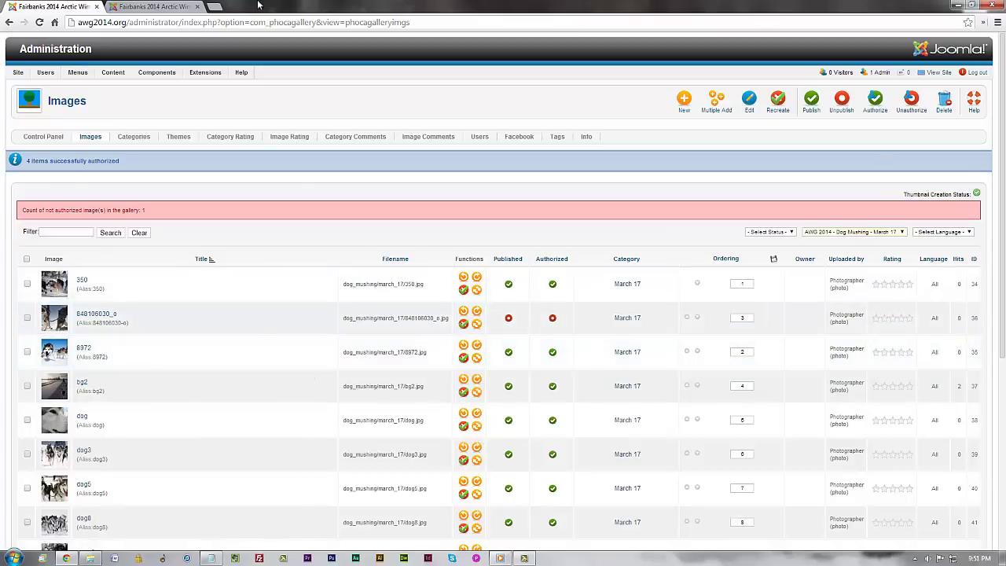
Load the public home page awg2014.org in the second browser tab in place of the administrator login.
click(155, 5)
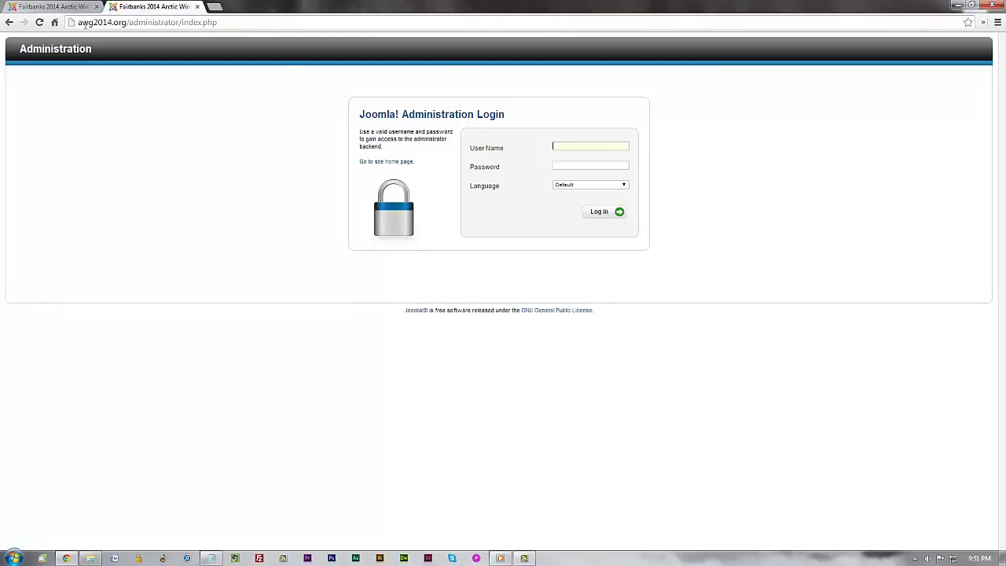
drag(130, 23, 405, 30)
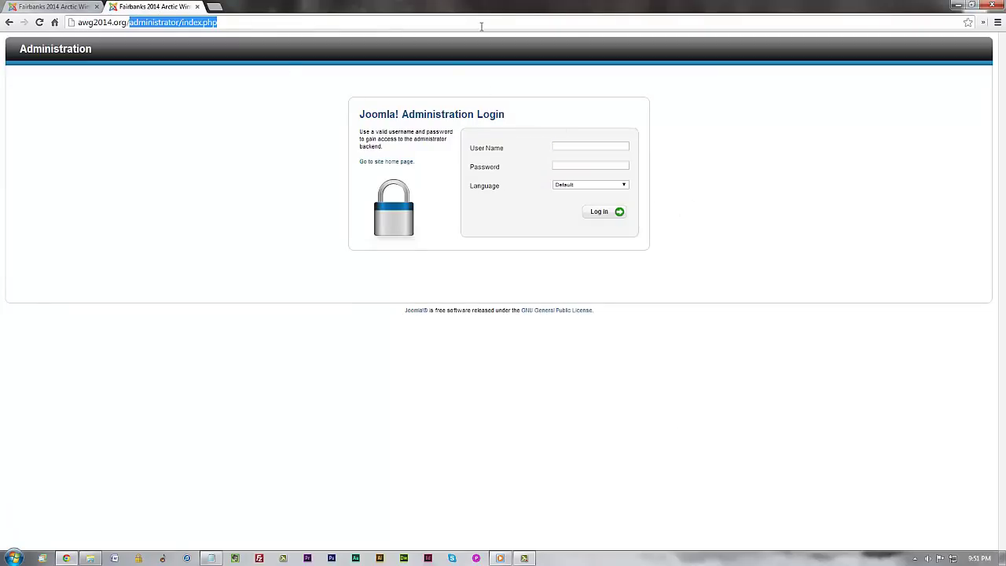
key(BackSpace)
key(Return)
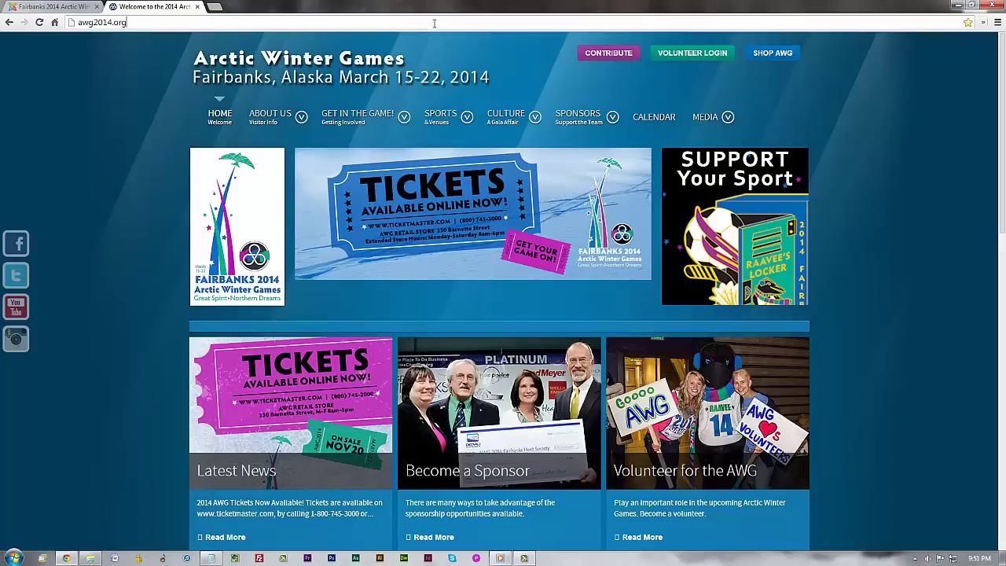
Load awg2014.org/photos and open the March 17 gallery inside the Dog Mushing category.
click(434, 22)
text(/)
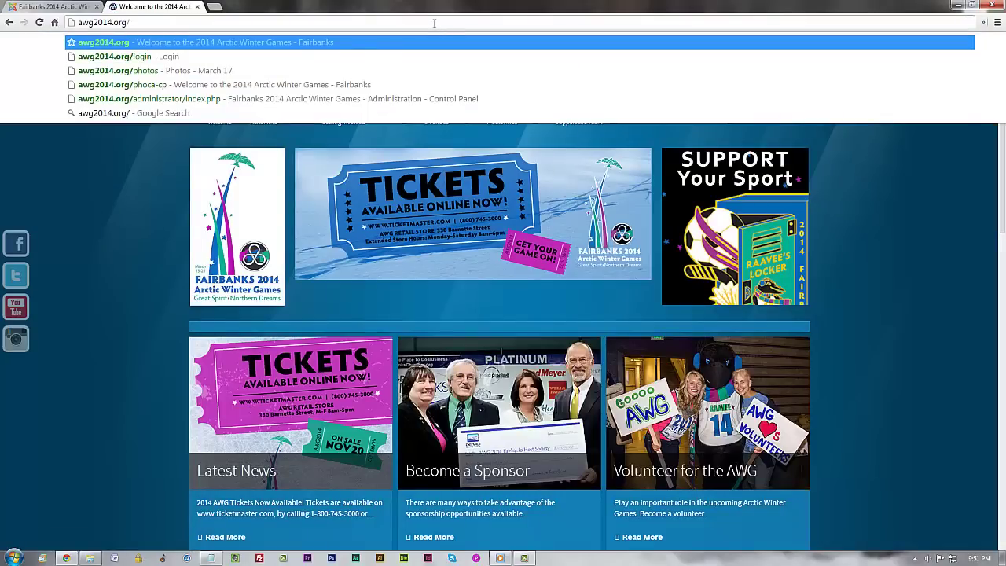
text(phot)
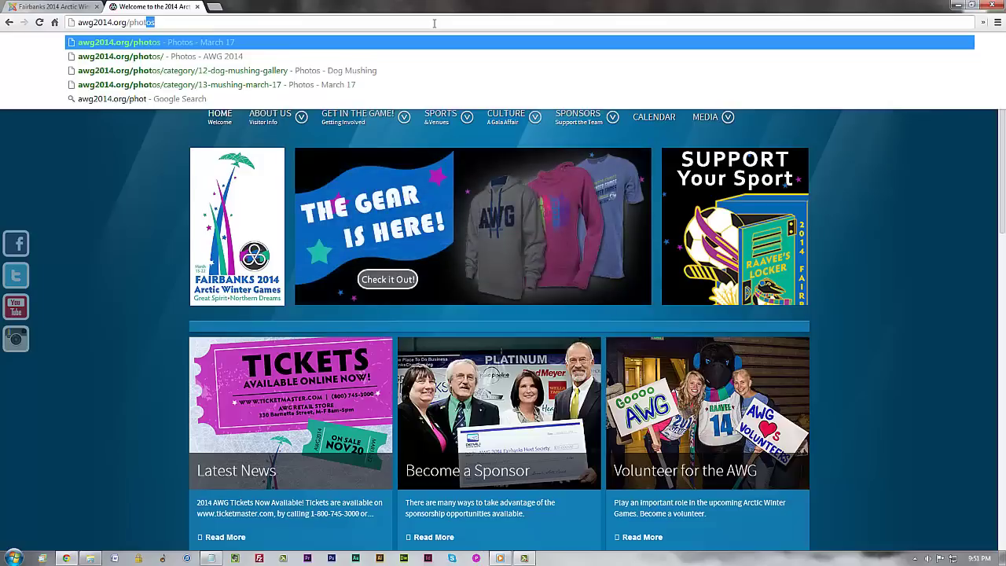
key(Return)
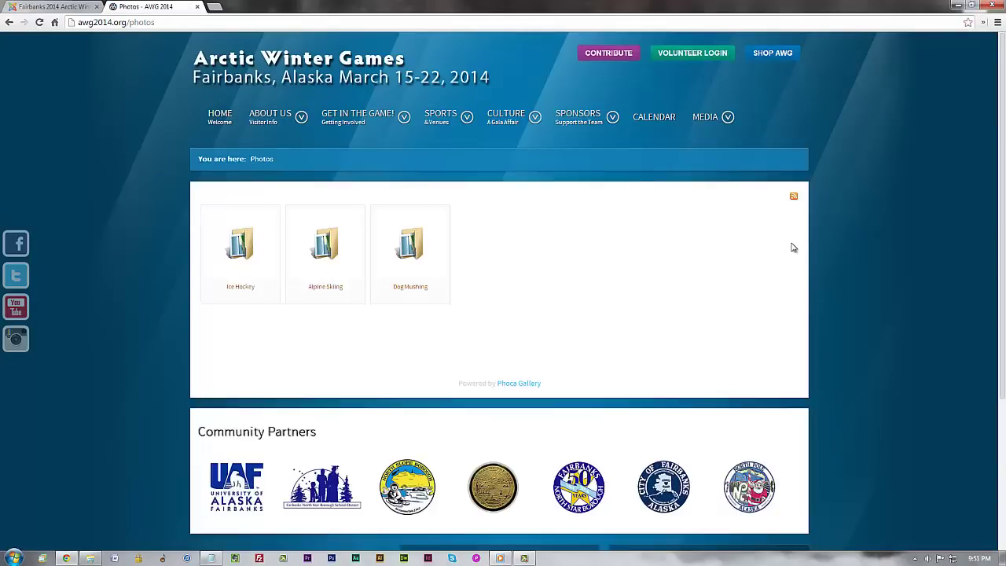
click(412, 250)
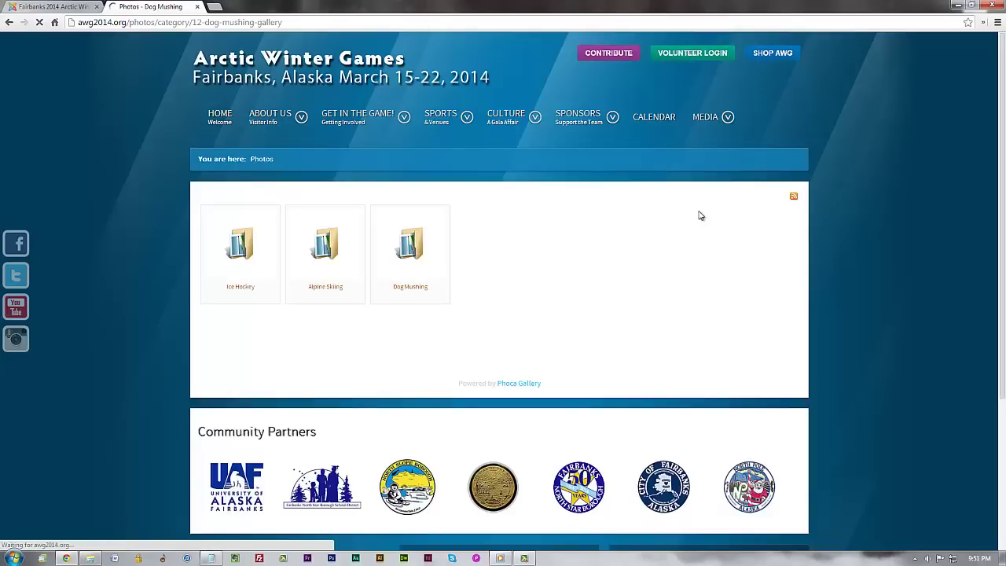
click(330, 296)
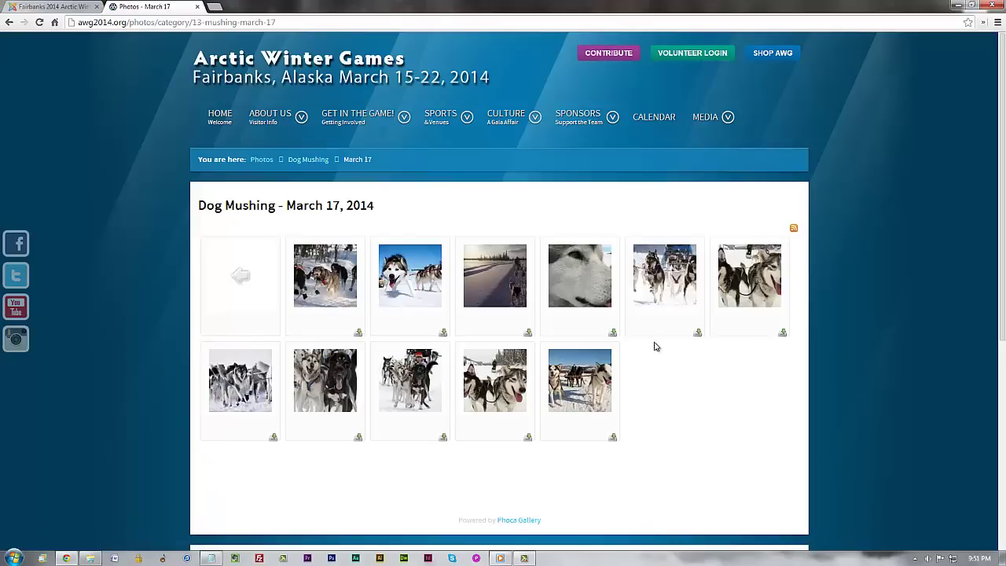
Enlarge the photo of the huskies pulling a sled under a blue sky in the March 17 gallery, and close the preview.
scroll(825, 398, down, 1)
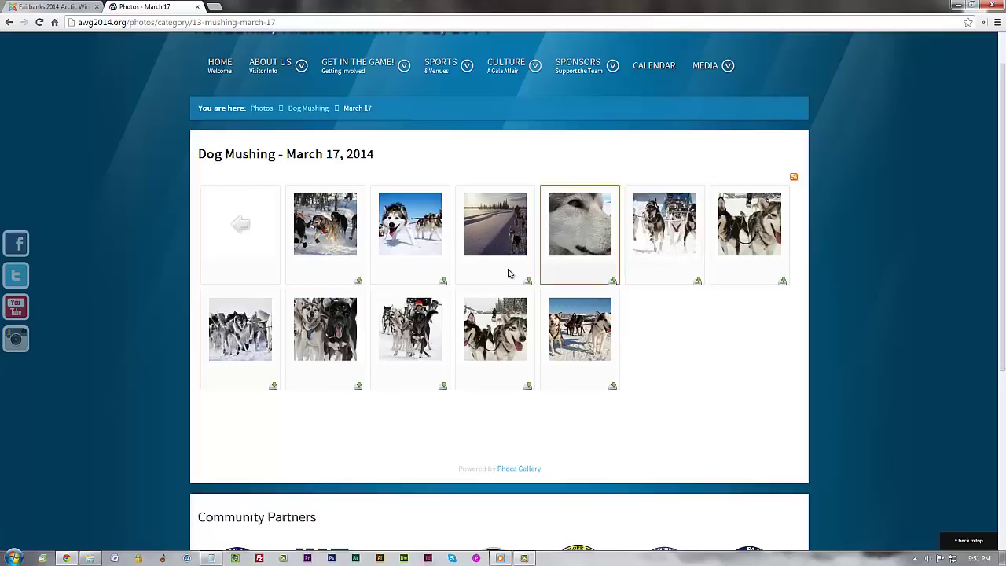
click(409, 223)
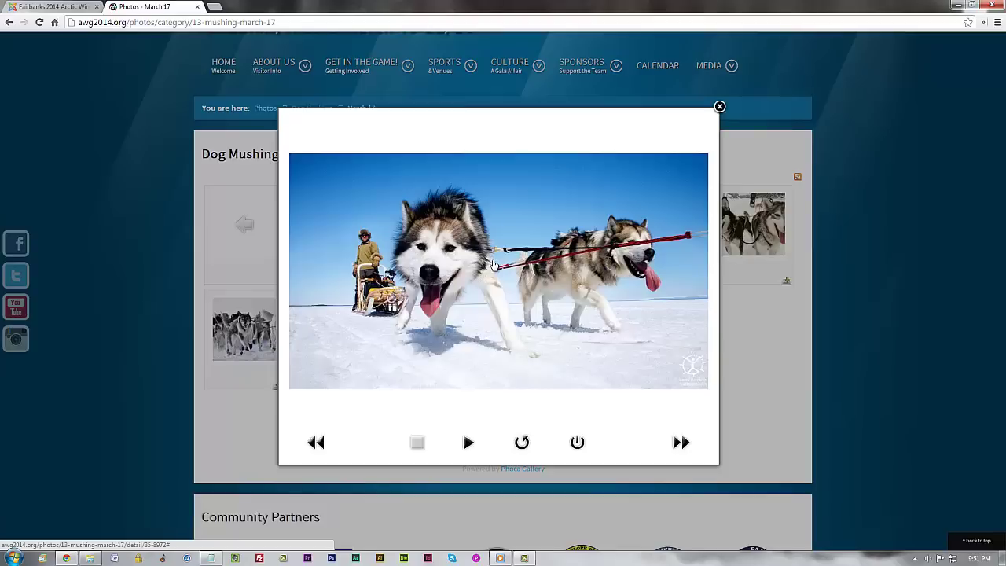
click(719, 107)
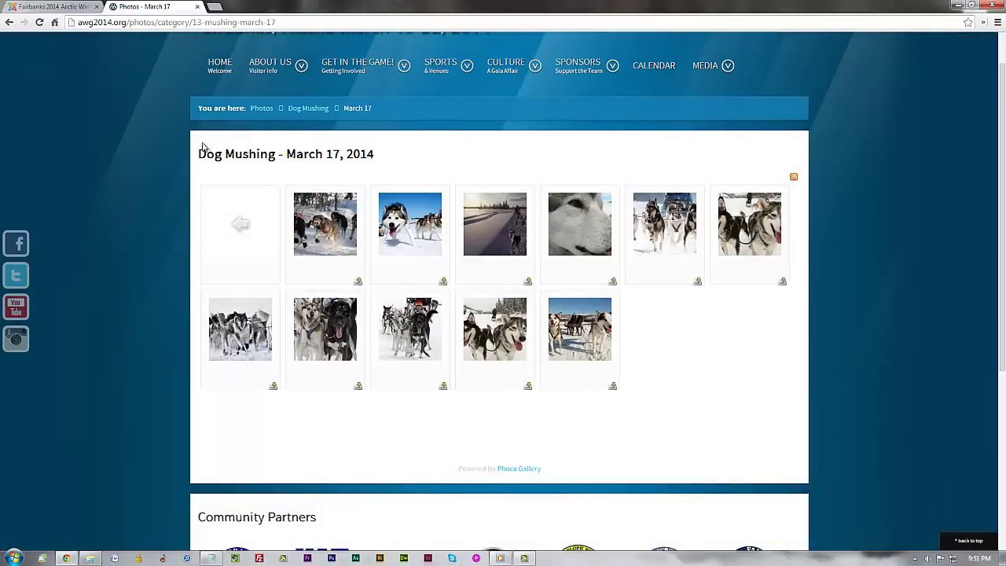
Return to the Joomla administration tab and review the published and authorized status of the March 17 images.
click(69, 10)
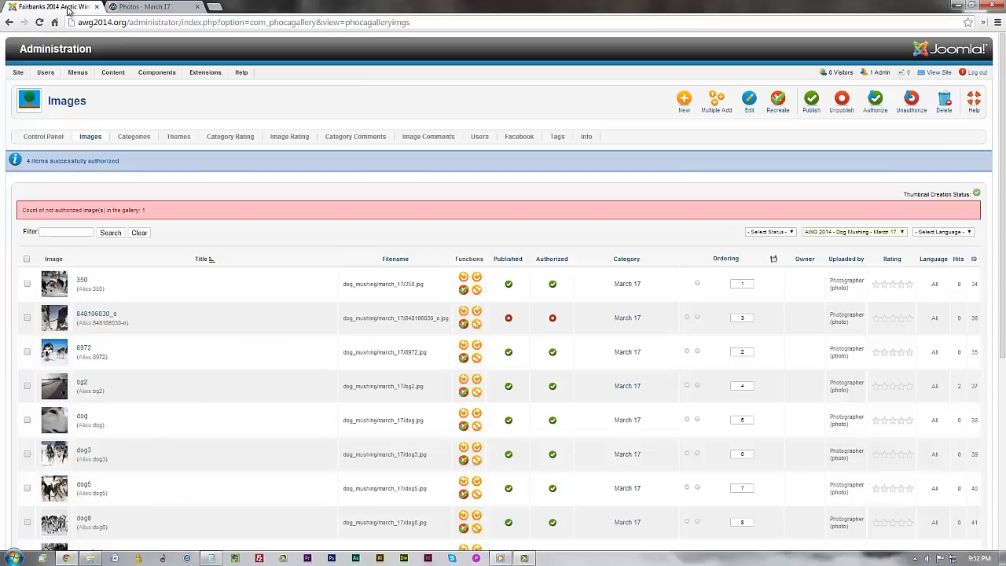
scroll(676, 299, down, 1)
scroll(679, 303, down, 1)
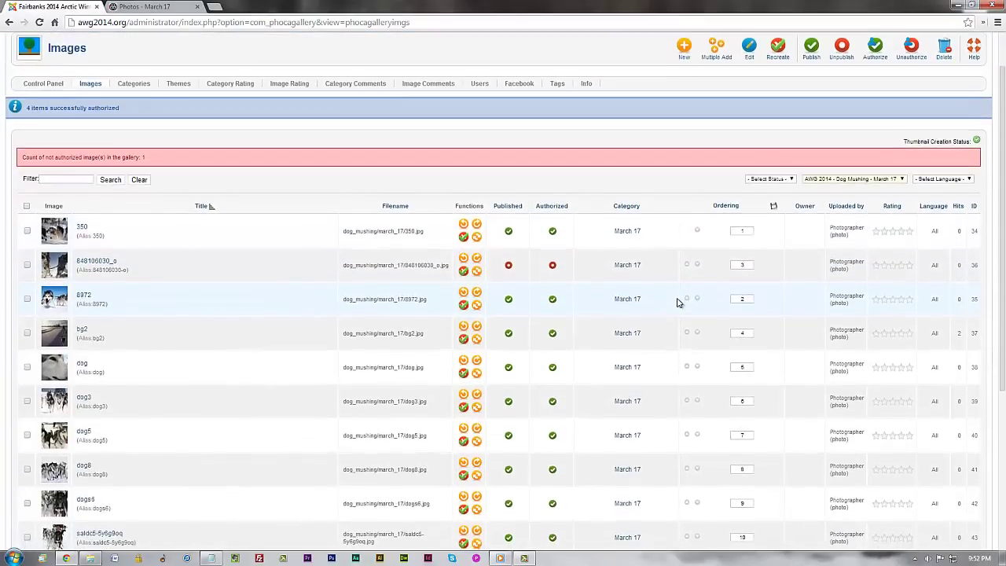
scroll(678, 300, down, 3)
scroll(340, 311, up, 5)
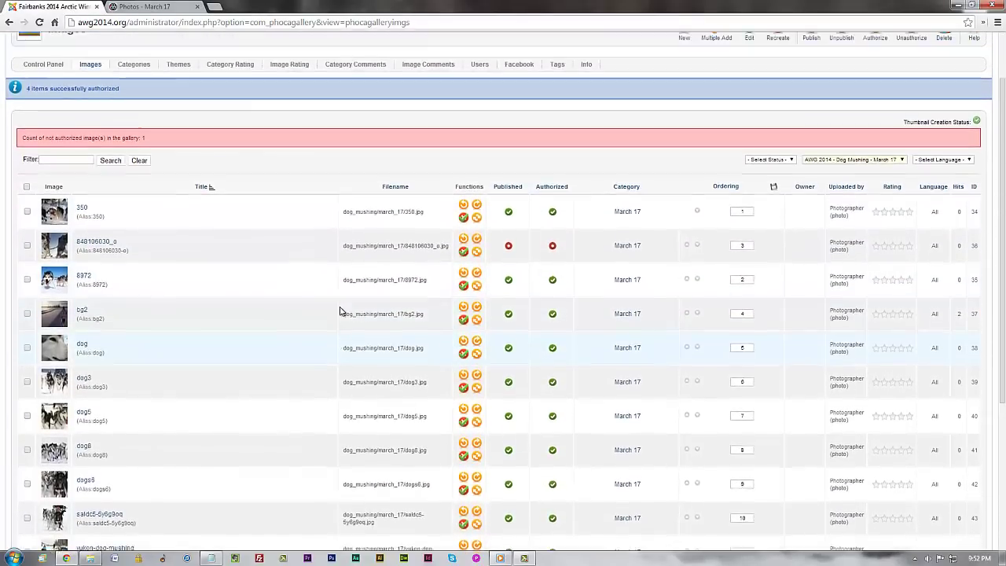